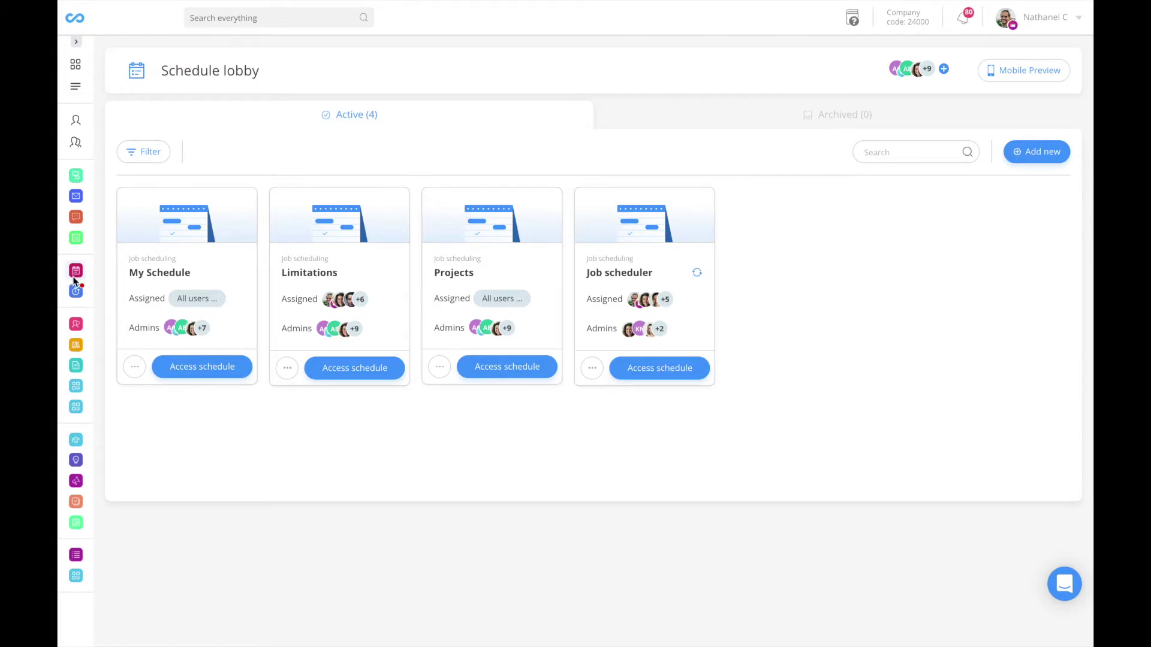
# - Open the Job scheduler schedule and advance from Nov 2–8 to the Nov 9–15 week
pyautogui.click(659, 368)
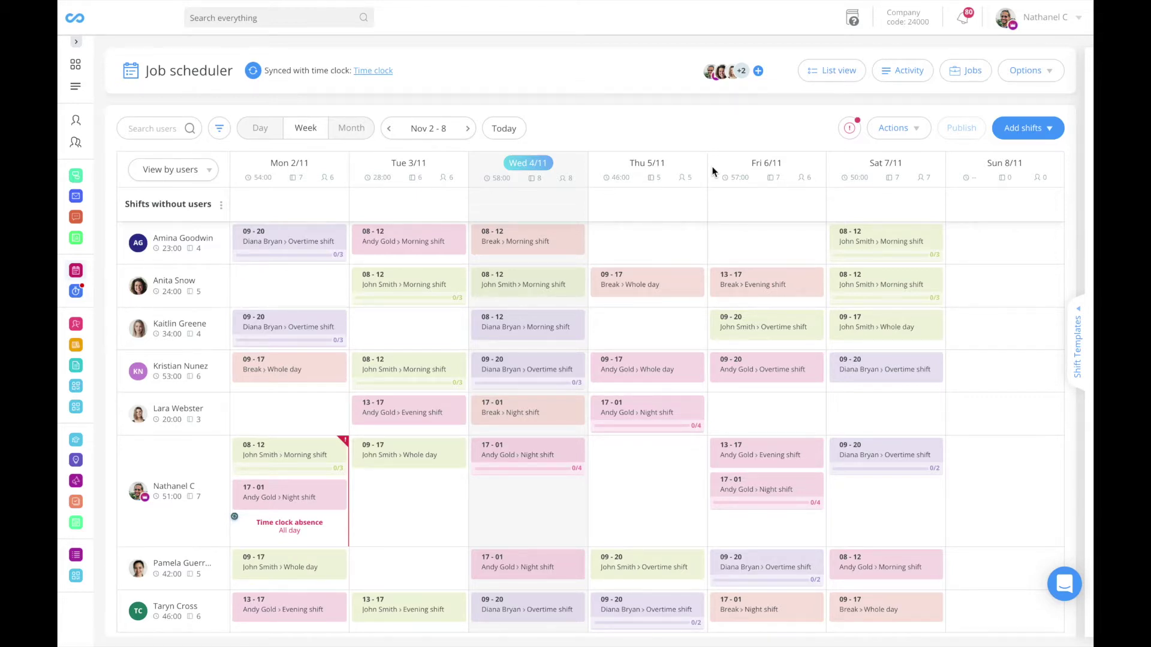
pyautogui.click(468, 128)
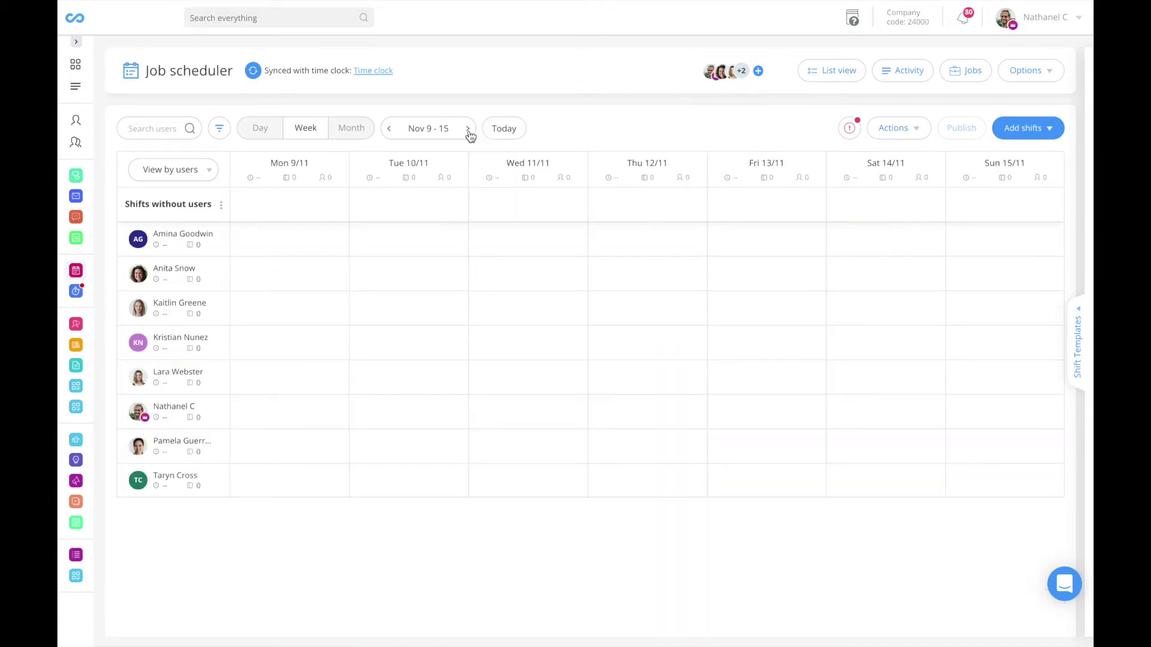
# - Copy the previous week's shifts into Nov 9–15, leaving 40 shifts to publish
pyautogui.click(897, 128)
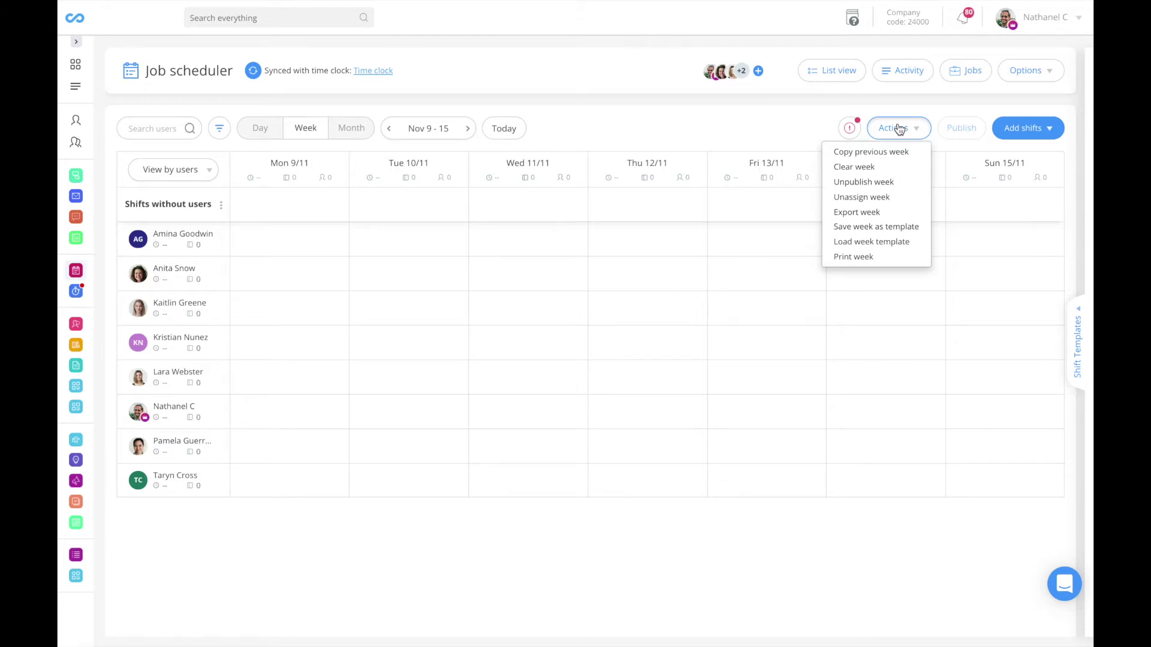
pyautogui.click(871, 151)
pyautogui.click(575, 198)
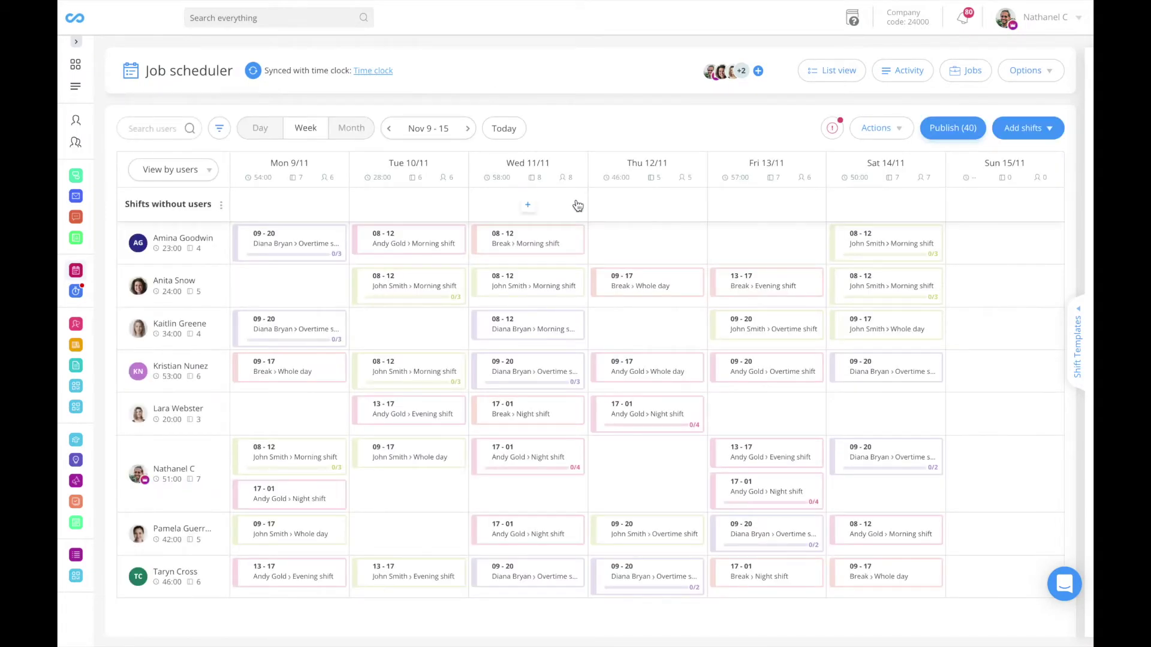
pyautogui.click(877, 128)
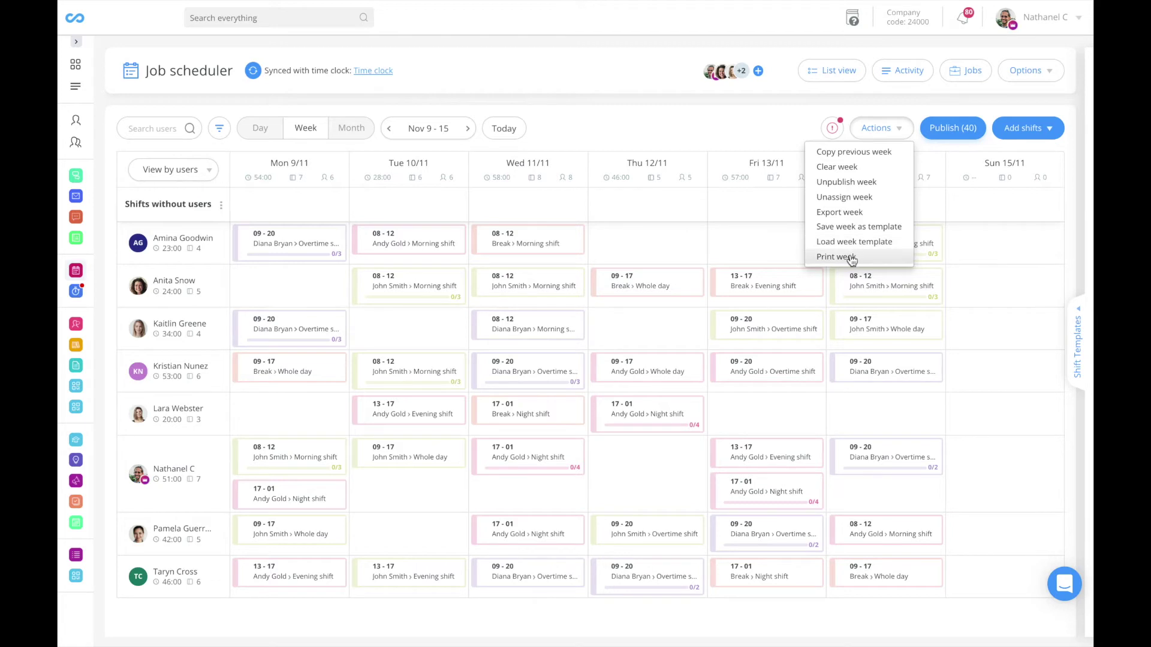
pyautogui.click(755, 136)
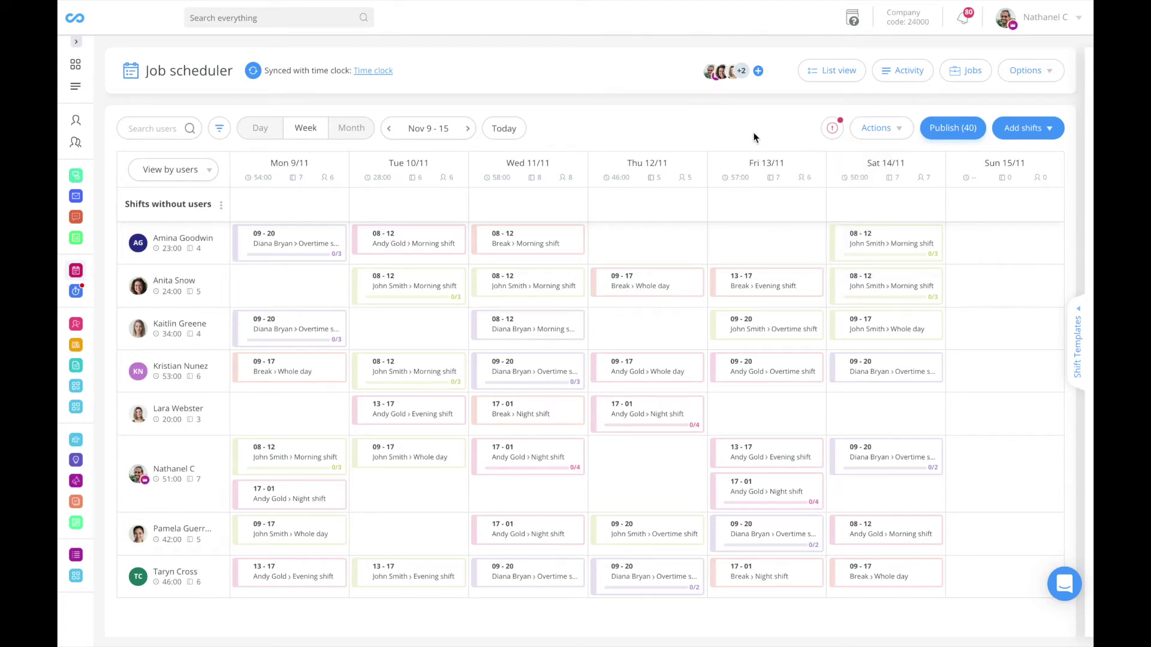
# - Duplicate Amina's Wednesday 08–12 break shift, then move copies to Thursday and Friday
pyautogui.moveTo(528, 241)
pyautogui.click(579, 237)
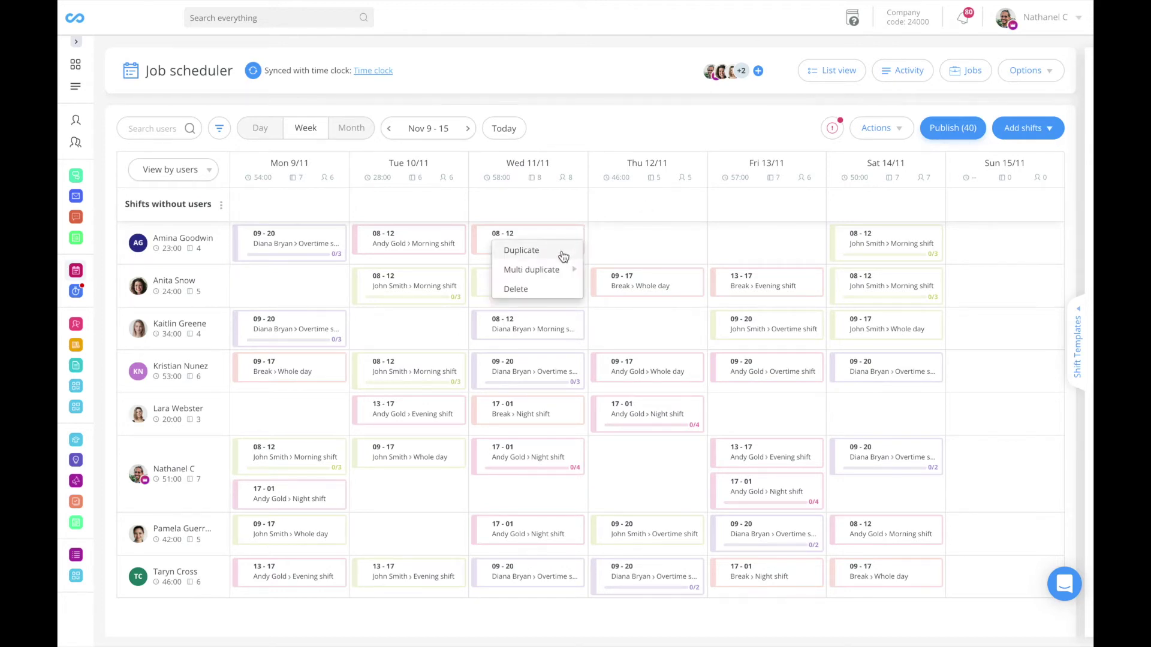
pyautogui.click(564, 255)
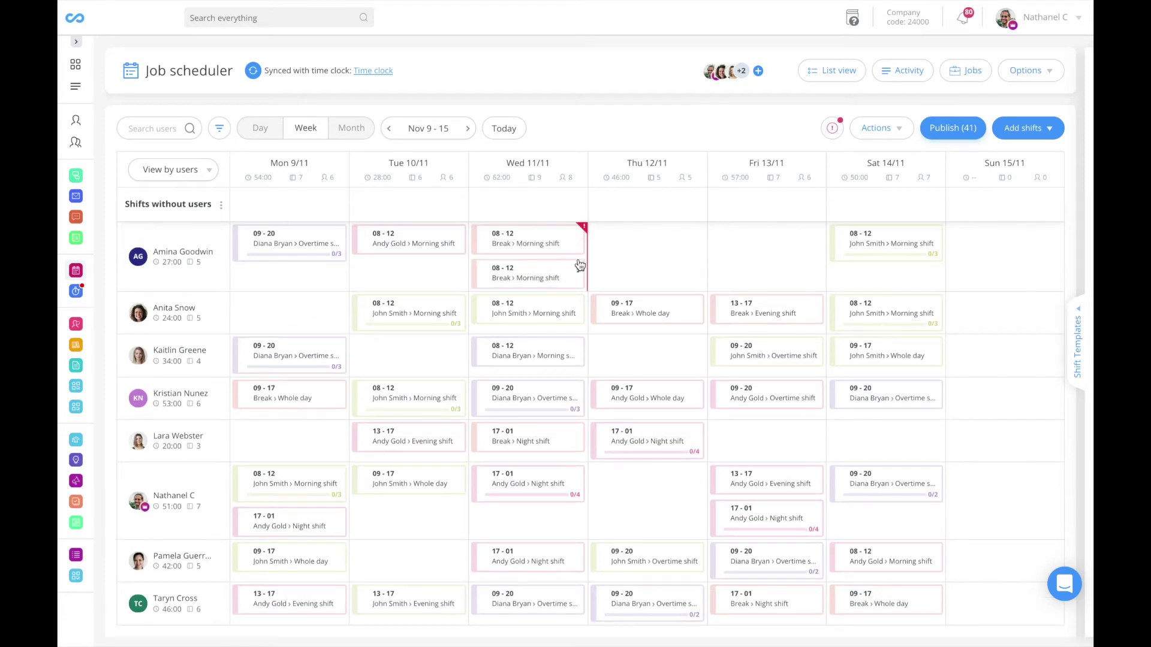
pyautogui.click(578, 270)
pyautogui.click(572, 315)
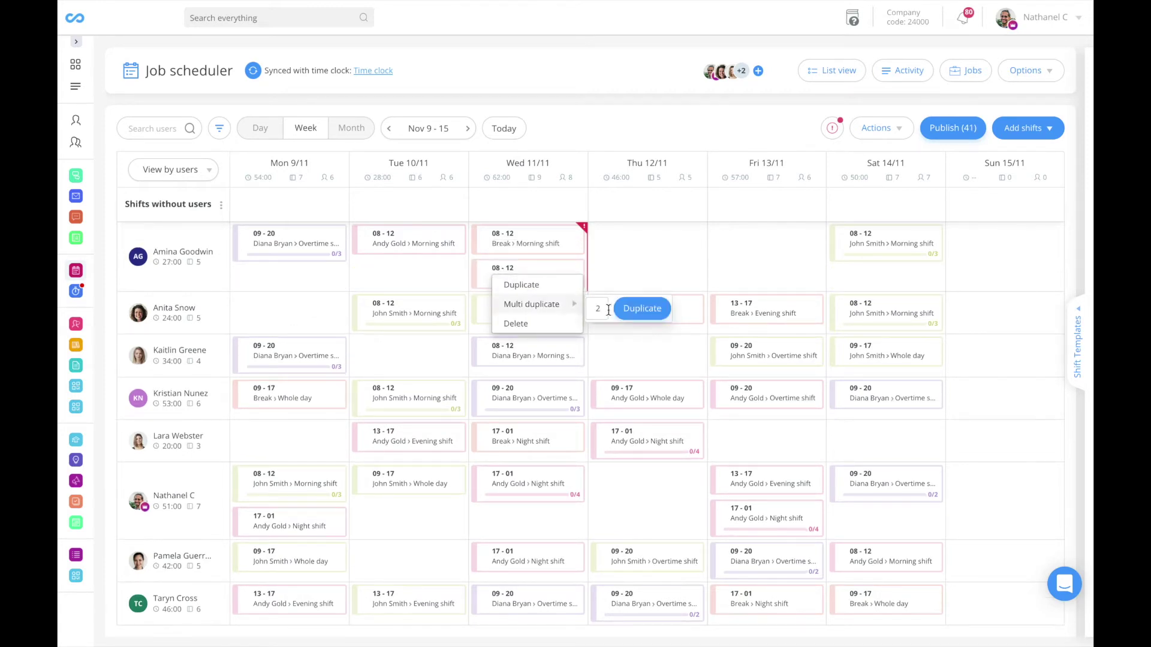
pyautogui.click(640, 310)
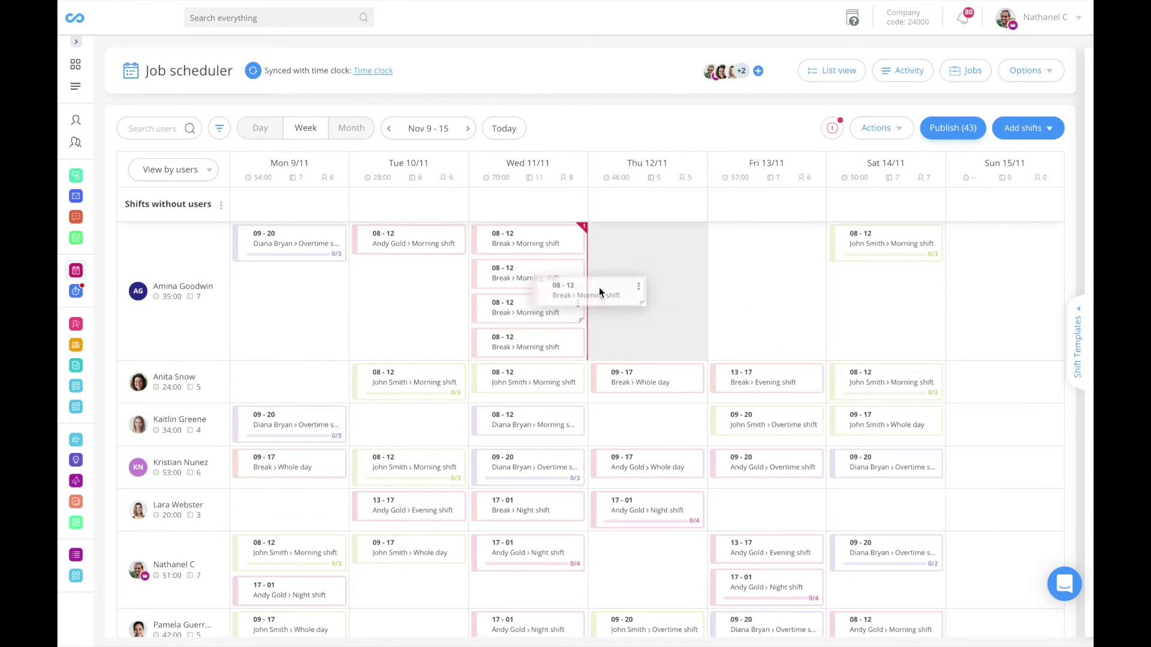
pyautogui.moveTo(531, 341); pyautogui.dragTo(647, 287)
pyautogui.moveTo(541, 311); pyautogui.dragTo(761, 252)
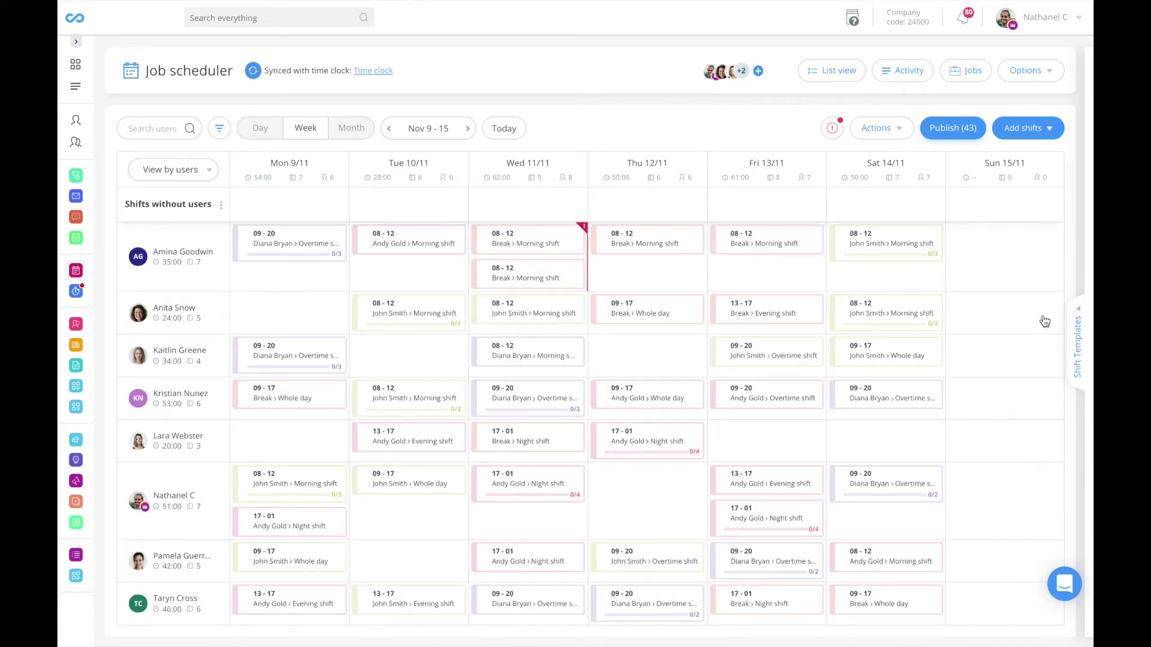
pyautogui.click(1082, 343)
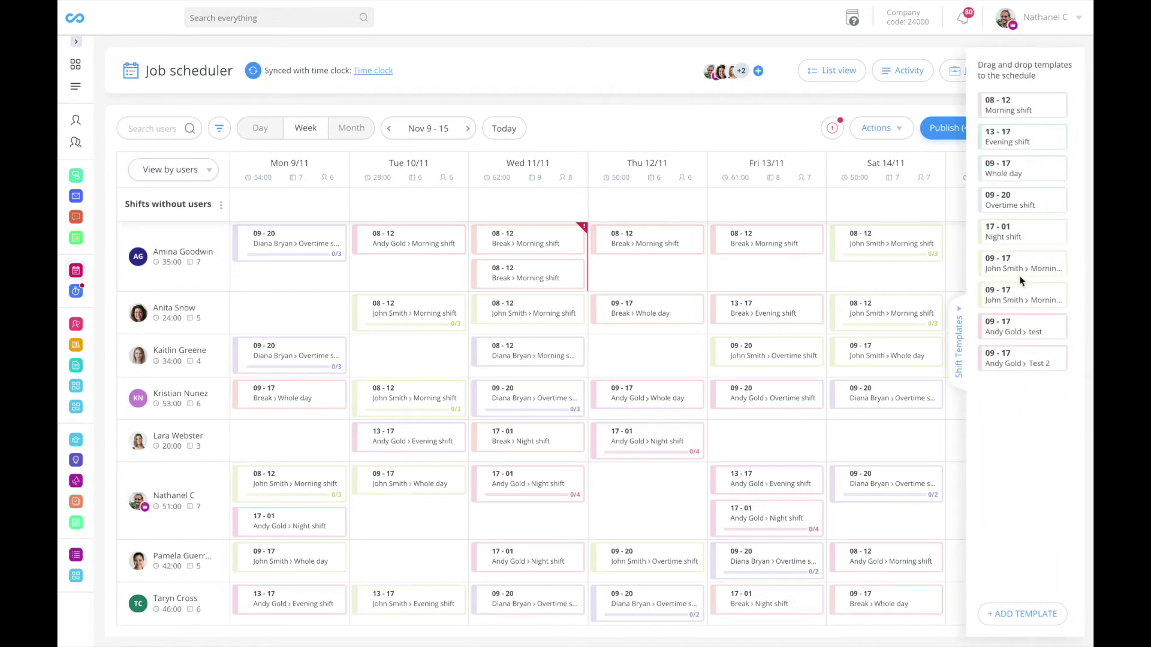
pyautogui.moveTo(1028, 270); pyautogui.dragTo(888, 285)
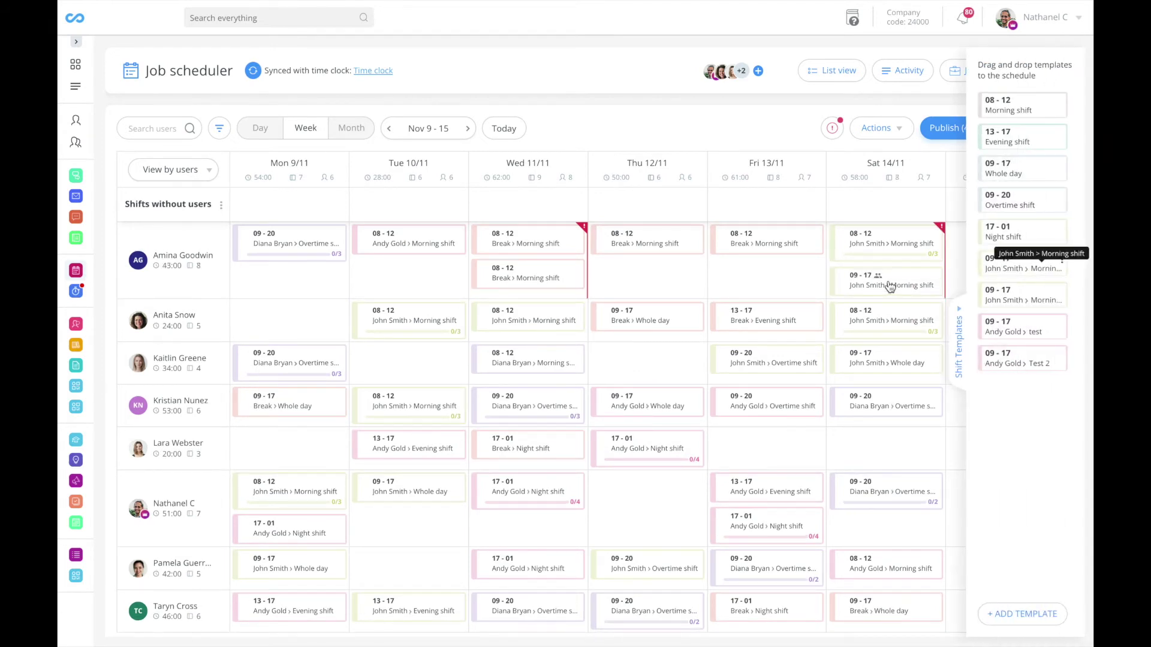
pyautogui.click(1032, 615)
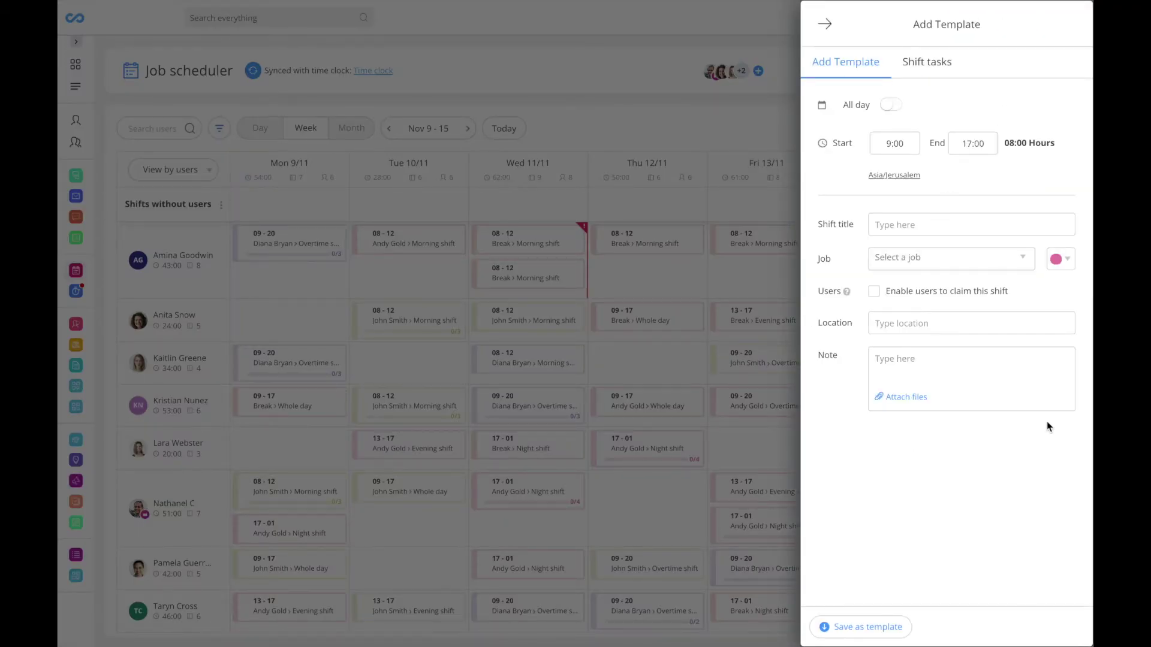
# - Close the new shift template form without saving
pyautogui.click(824, 23)
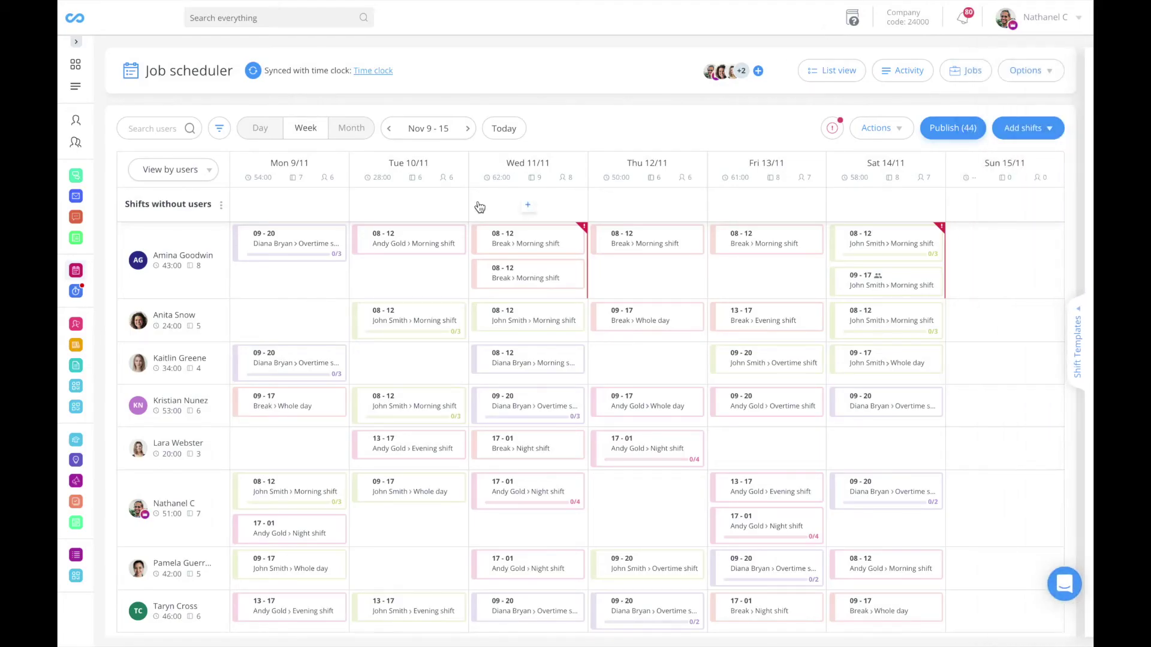
# - View the schedule by jobs, check assignable users on Andy Gold's Monday shift, then regroup by users
pyautogui.click(202, 176)
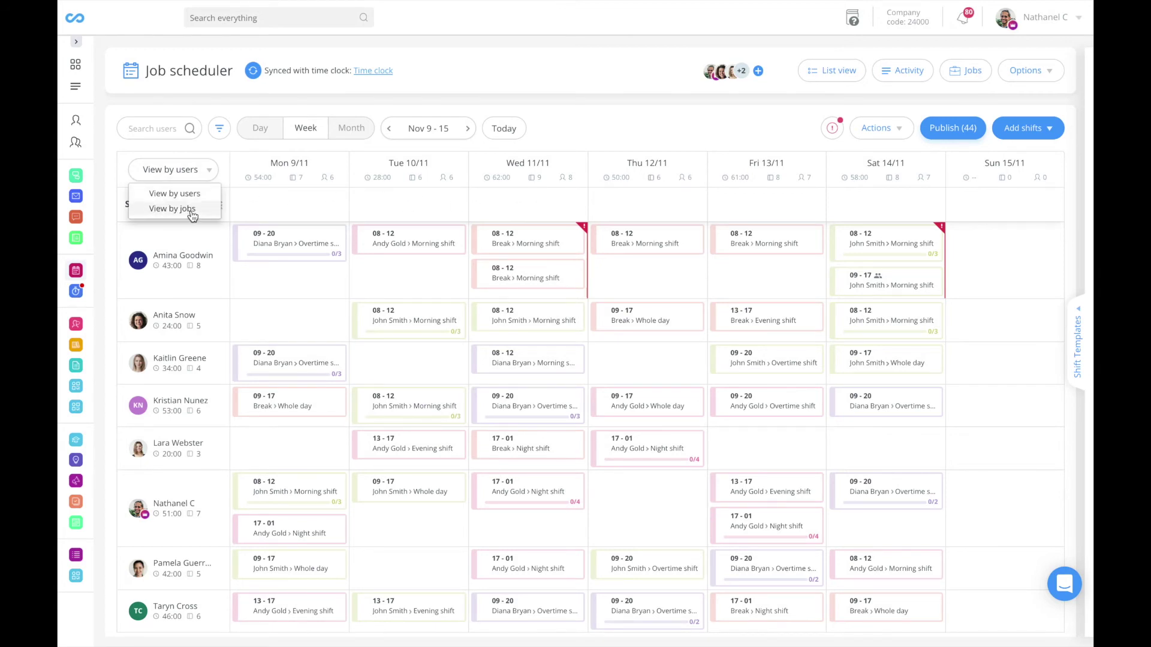
pyautogui.click(172, 208)
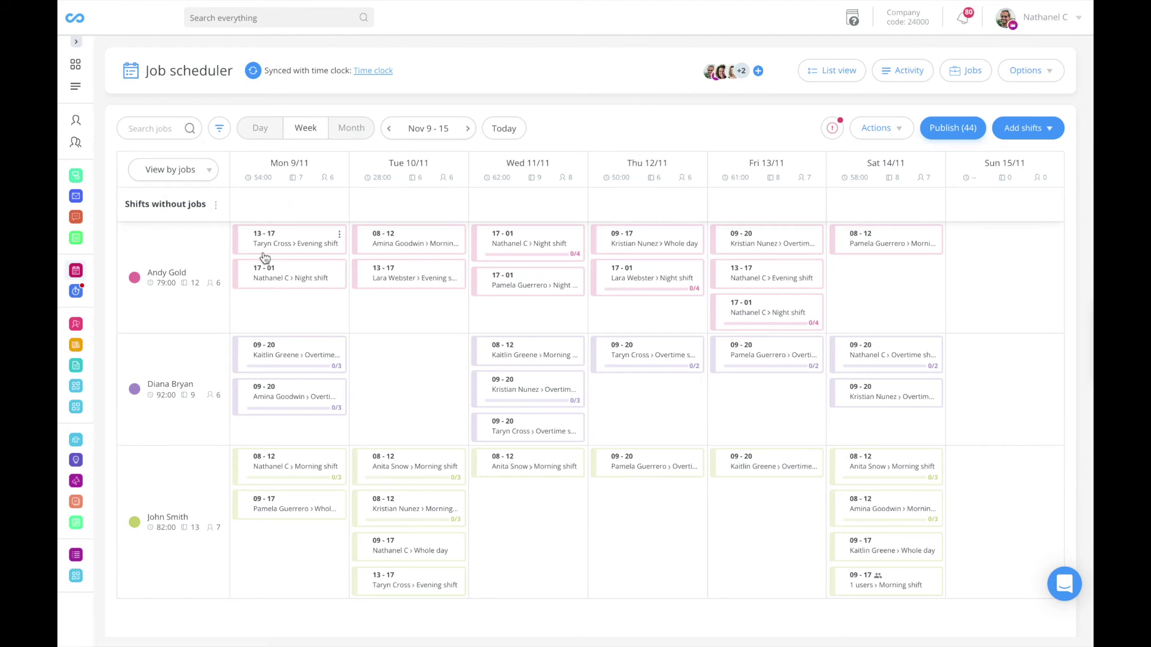
pyautogui.moveTo(290, 240)
pyautogui.click(341, 236)
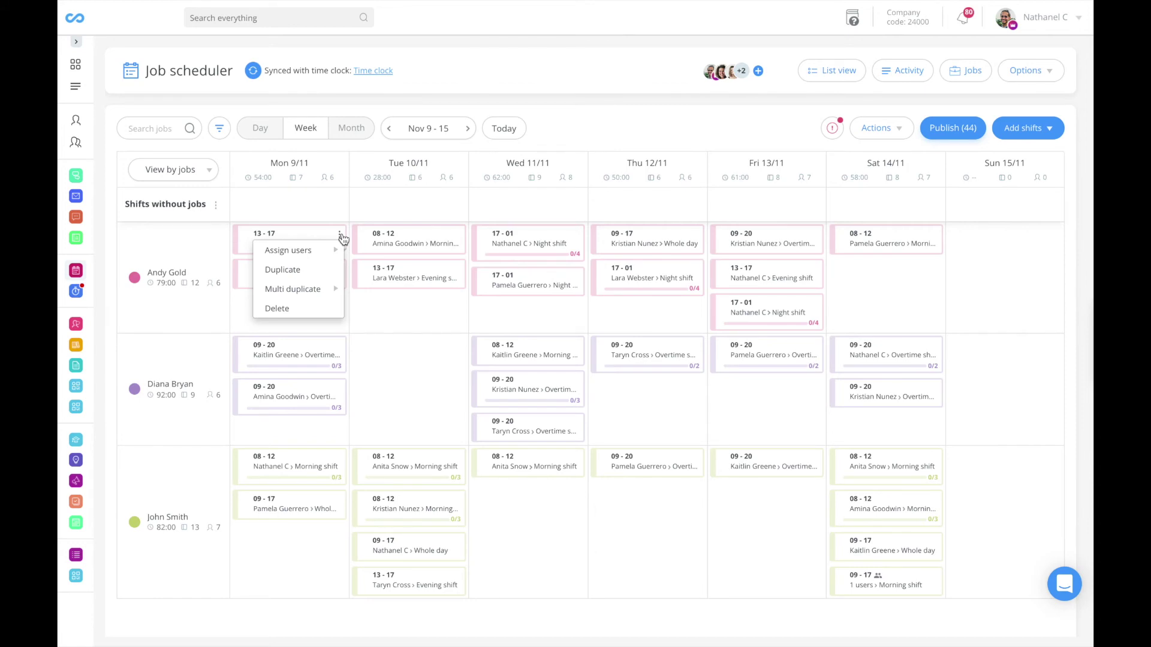
pyautogui.click(332, 251)
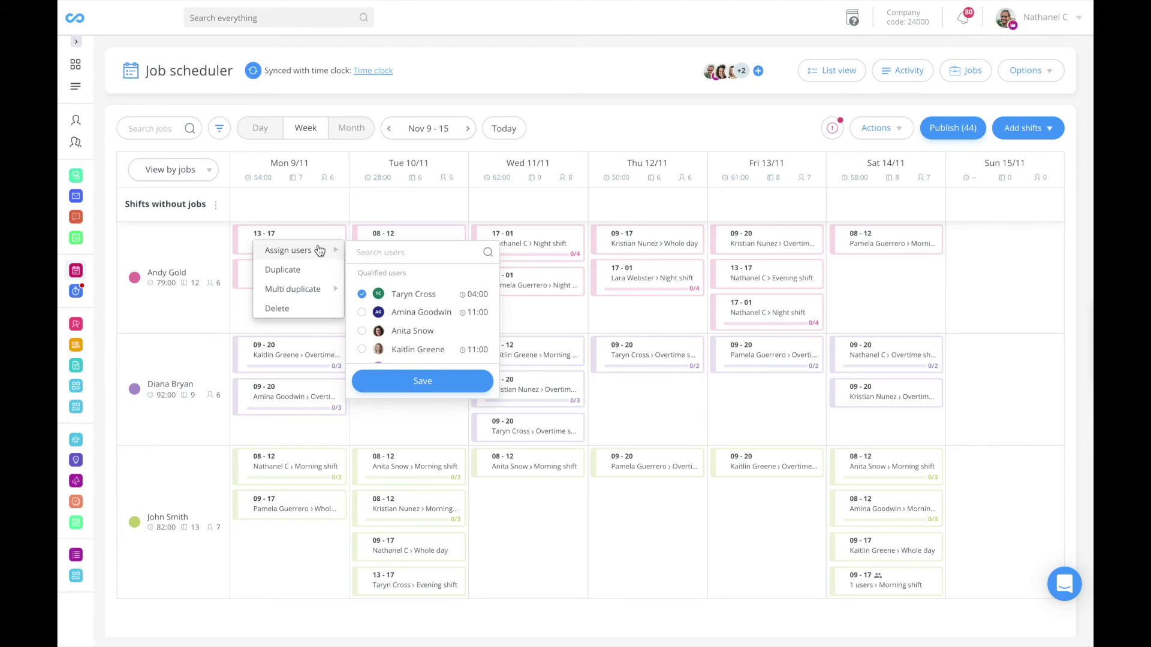
pyautogui.click(207, 170)
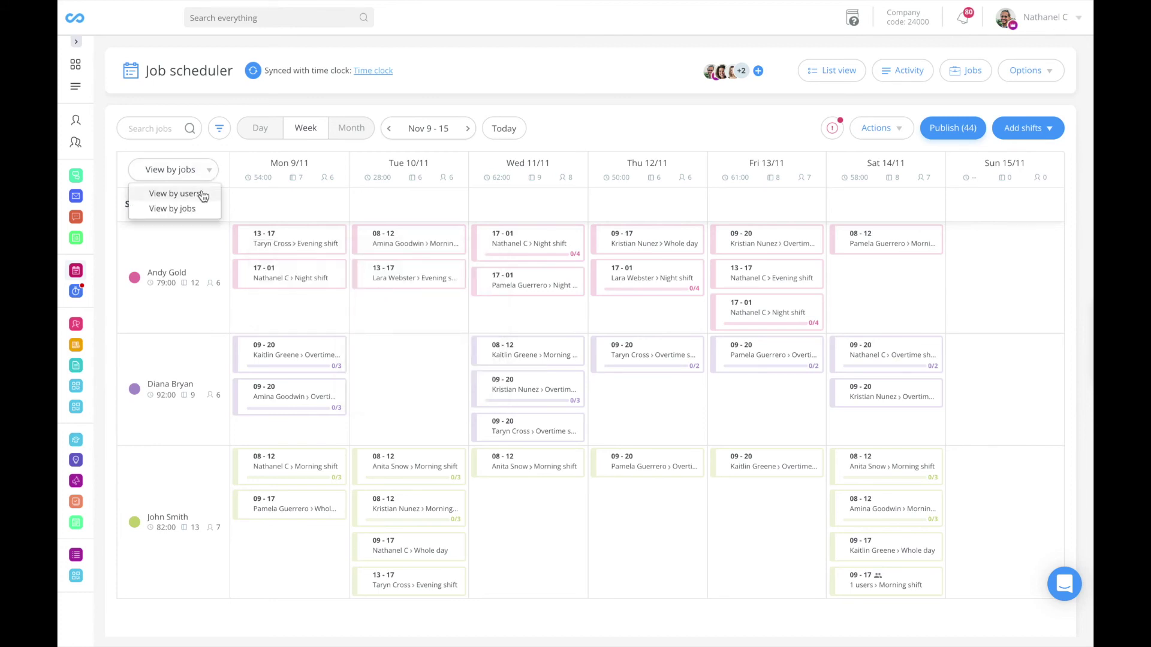
pyautogui.click(202, 194)
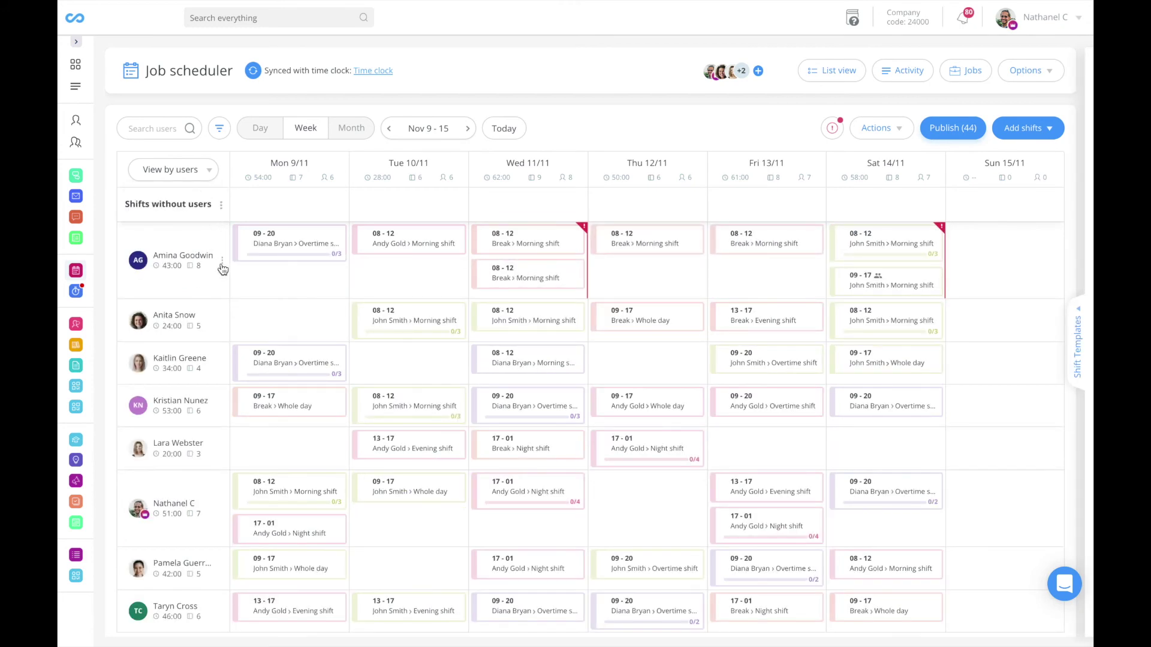
pyautogui.click(222, 263)
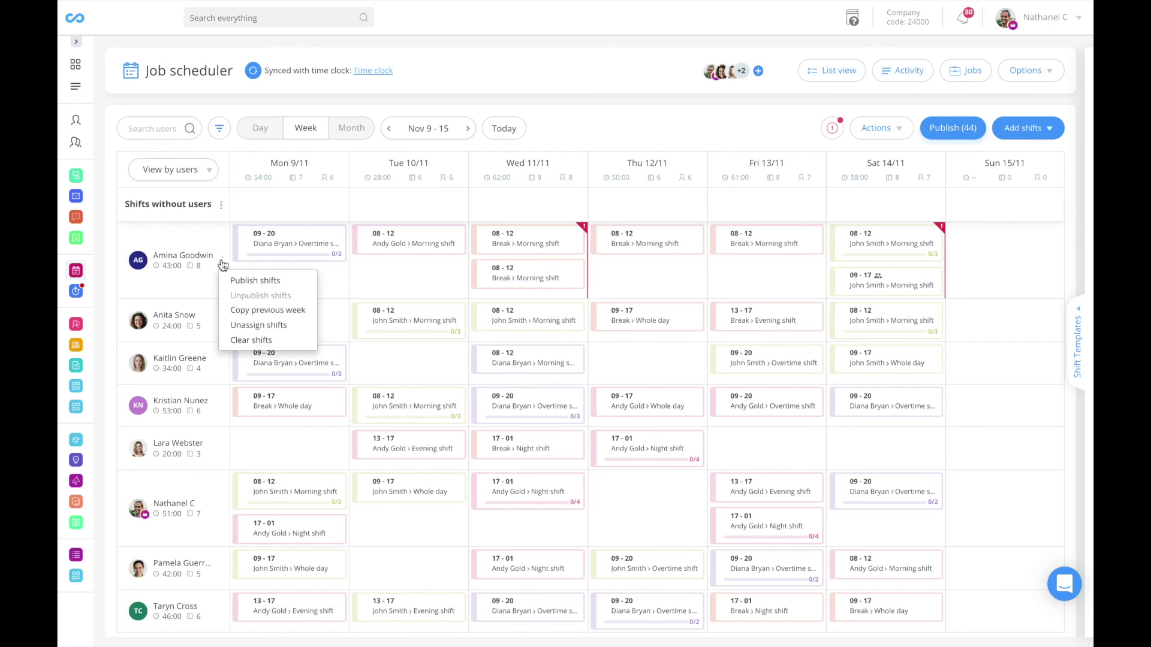